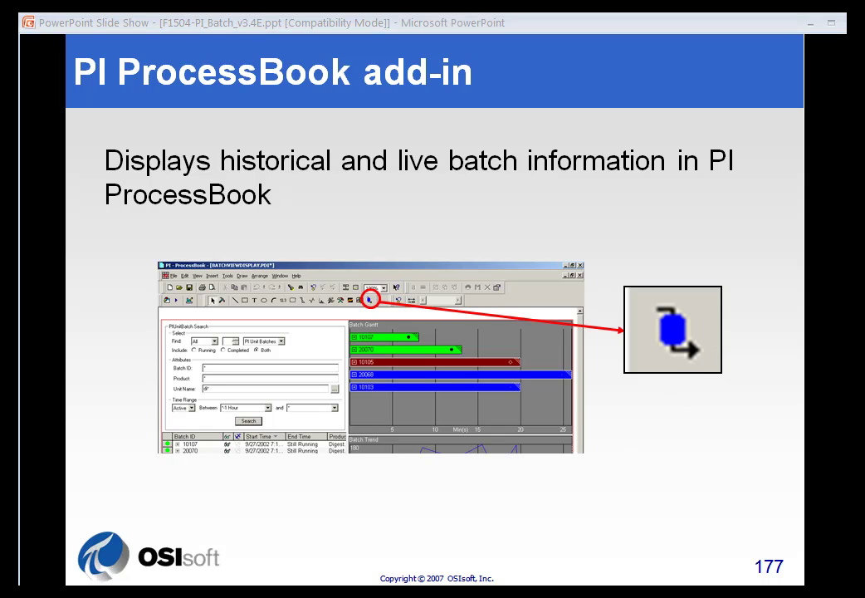
Step: Advance the slide show to slide 178, PI BatchView Visible Components
{"action": "key", "text": "alt+Tab"}
{"action": "left_click", "coordinate": [190, 50]}
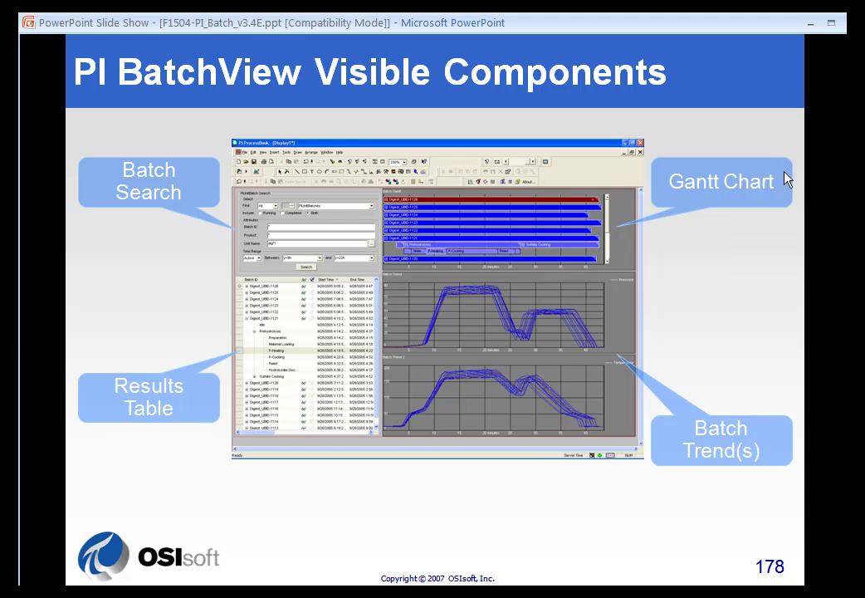
Step: Advance the slide show to slide 189, Plot Time Setting
{"action": "left_click", "coordinate": [758, 184]}
{"action": "left_click", "coordinate": [727, 433]}
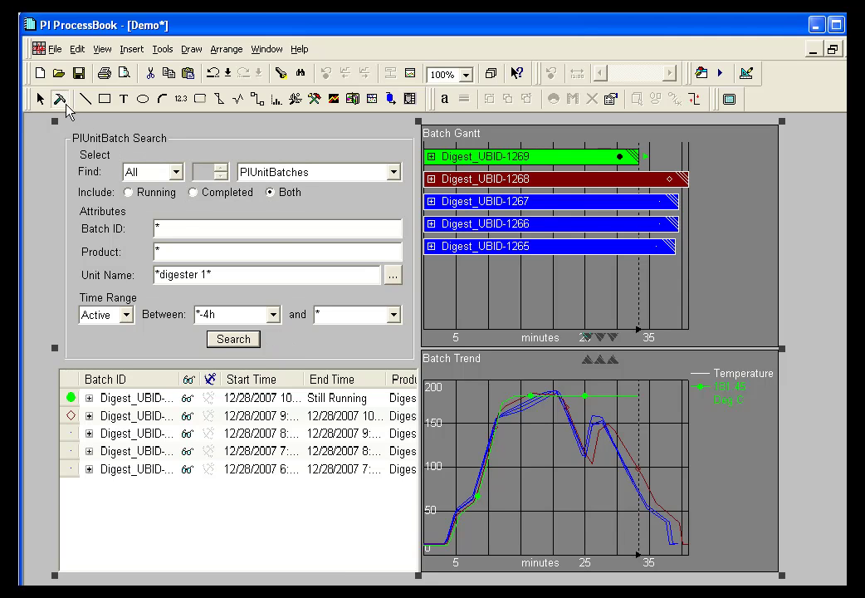
Step: In the batch search's Batch Definition Settings, enter a +10m start offset
{"action": "left_click", "coordinate": [366, 343]}
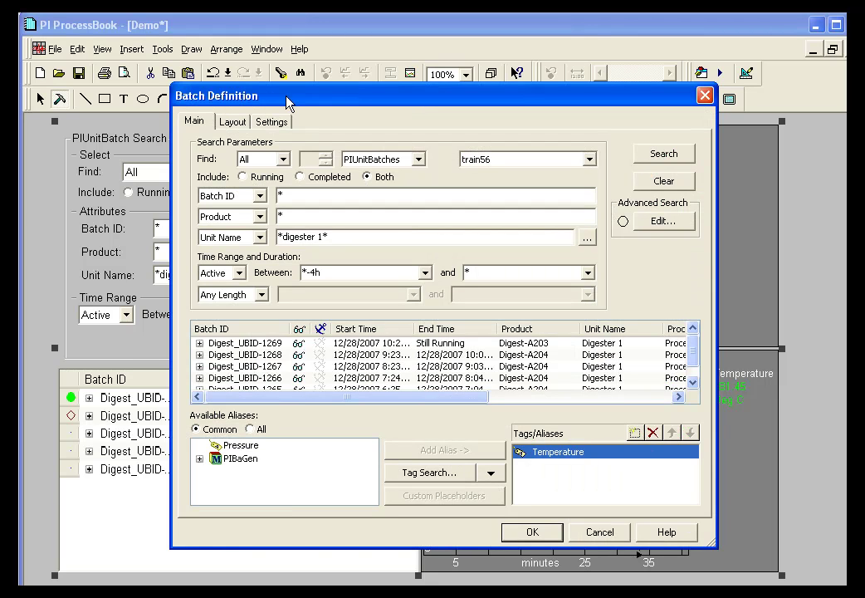
{"action": "left_click", "coordinate": [280, 123]}
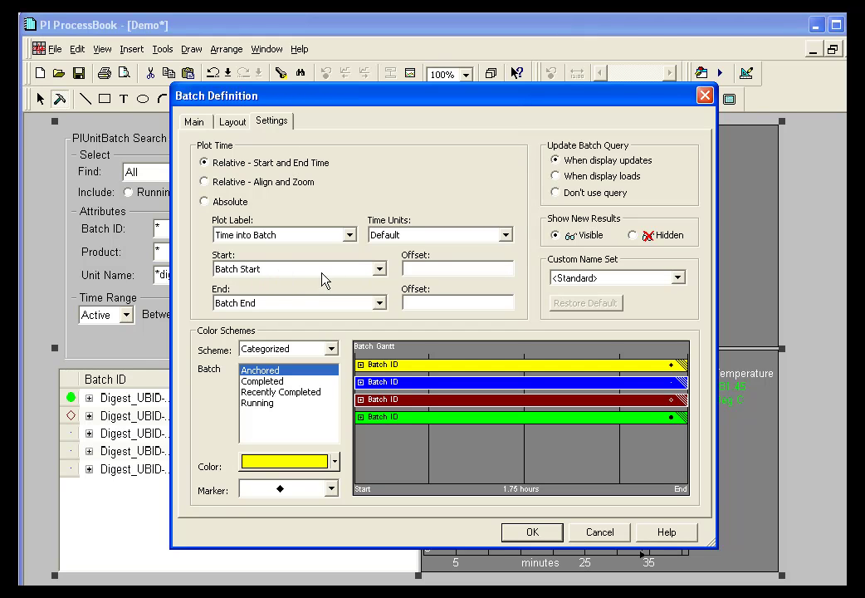
{"action": "left_click", "coordinate": [410, 268]}
{"action": "type", "text": "+10m"}
{"action": "key", "text": "BackSpace"}
{"action": "key", "text": "BackSpace"}
{"action": "key", "text": "BackSpace"}
{"action": "key", "text": "BackSpace"}
{"action": "type", "text": "+10m"}
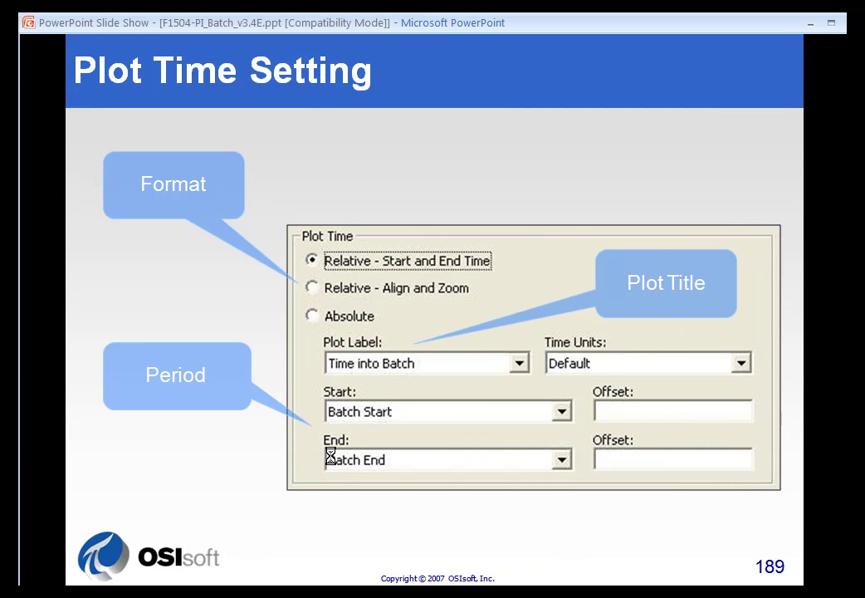
Step: Return to the slide show and advance to slide 190, Time into plot – Time into batch
{"action": "left_click", "coordinate": [325, 456]}
{"action": "left_click", "coordinate": [338, 440]}
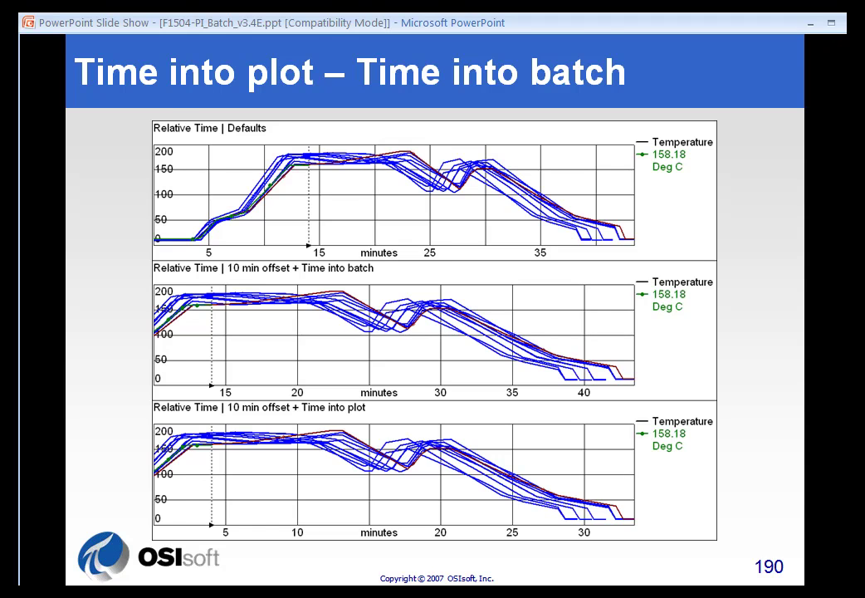
Step: Switch the Plot Label to Time into Plot, then back to Time into Batch
{"action": "key", "text": "alt+Tab"}
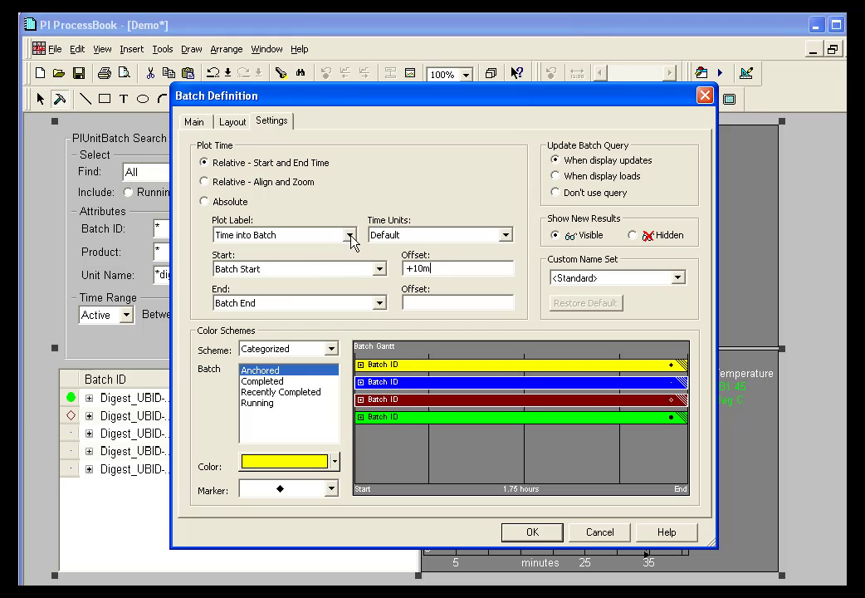
{"action": "left_click", "coordinate": [349, 236]}
{"action": "left_click", "coordinate": [283, 283]}
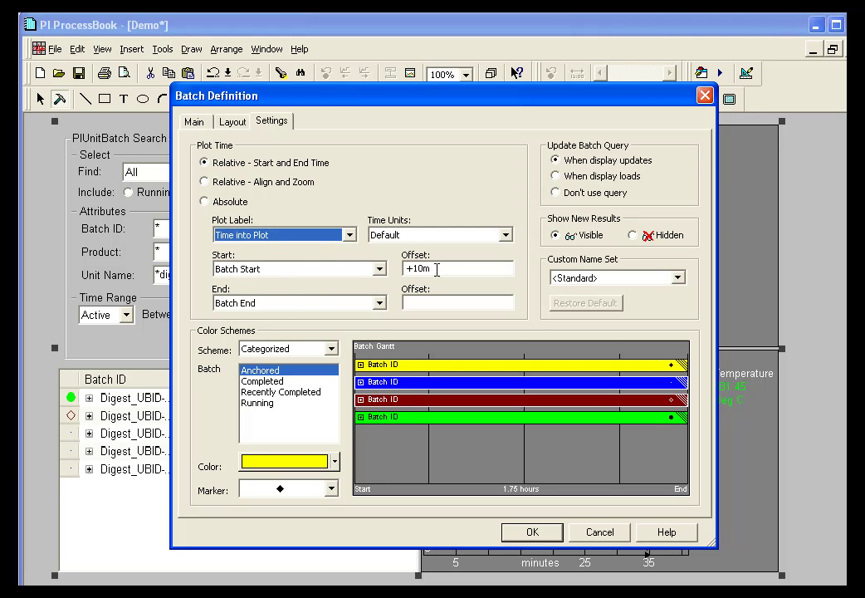
{"action": "left_click", "coordinate": [348, 236]}
{"action": "left_click", "coordinate": [293, 272]}
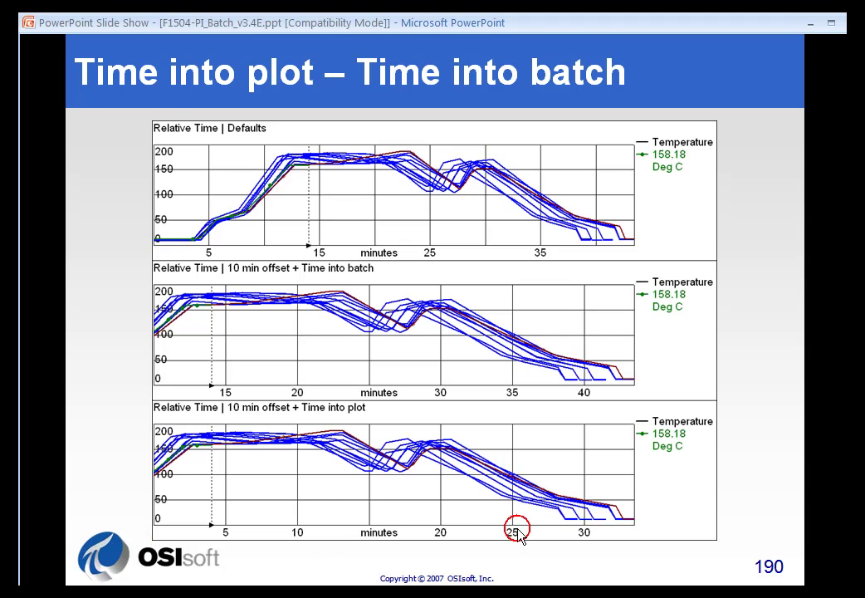
Step: Use Align and Zoom plot time, aligning batches to Digest_UBID-1267's Prehydrolysis phase
{"action": "key", "text": "alt+Tab"}
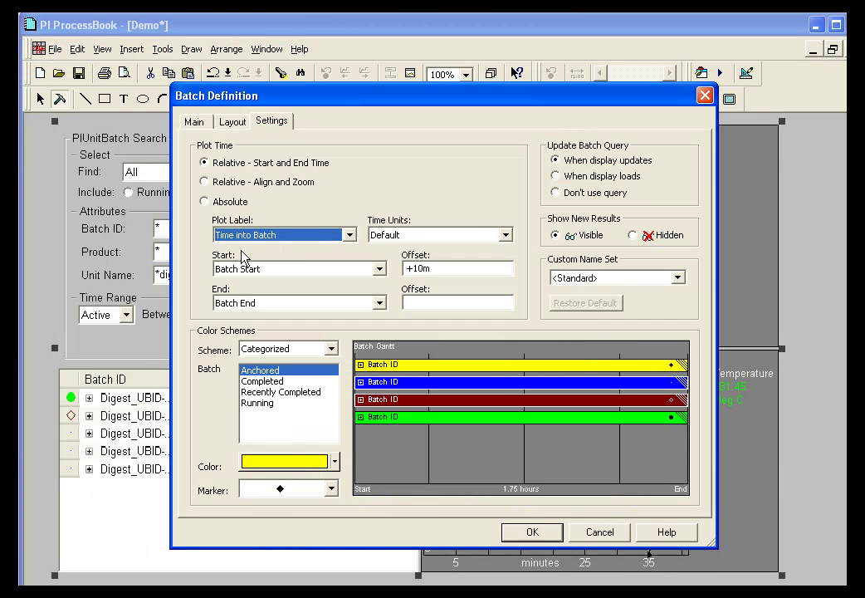
{"action": "left_click", "coordinate": [222, 184]}
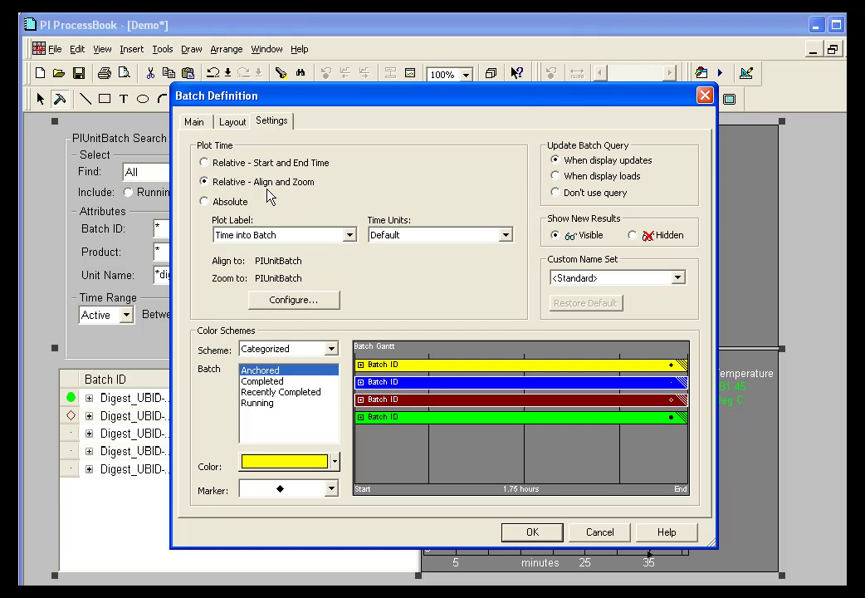
{"action": "left_click", "coordinate": [296, 304]}
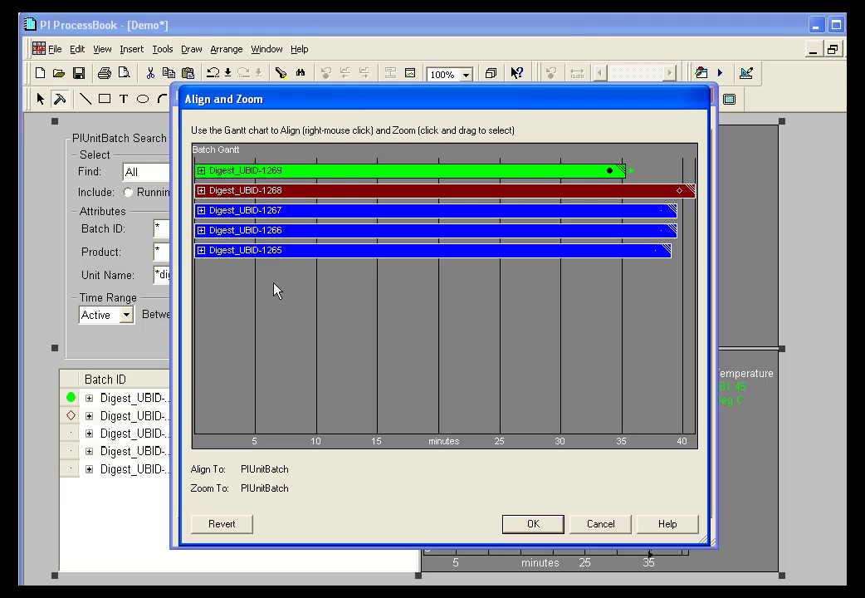
{"action": "left_click", "coordinate": [201, 212]}
{"action": "mouse_move", "coordinate": [291, 235]}
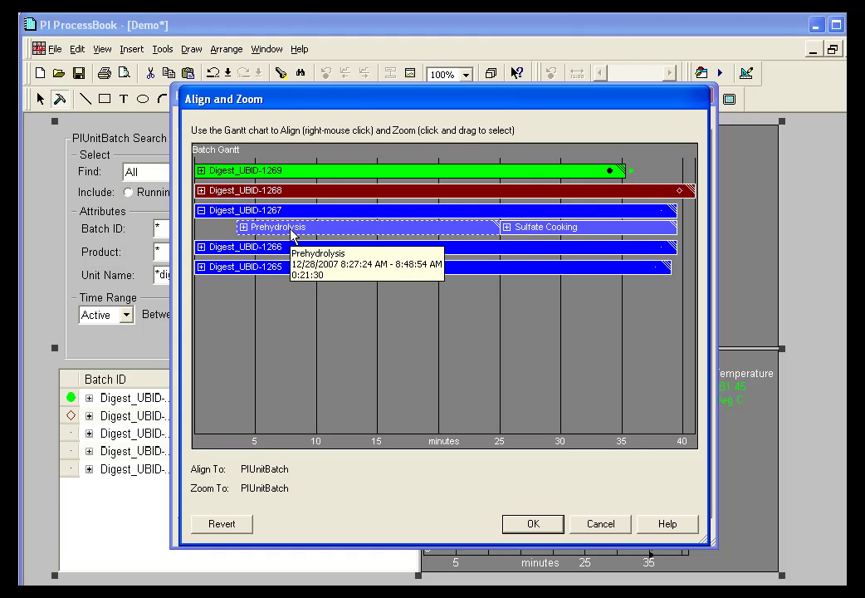
{"action": "right_click", "coordinate": [292, 234]}
{"action": "left_click", "coordinate": [330, 291]}
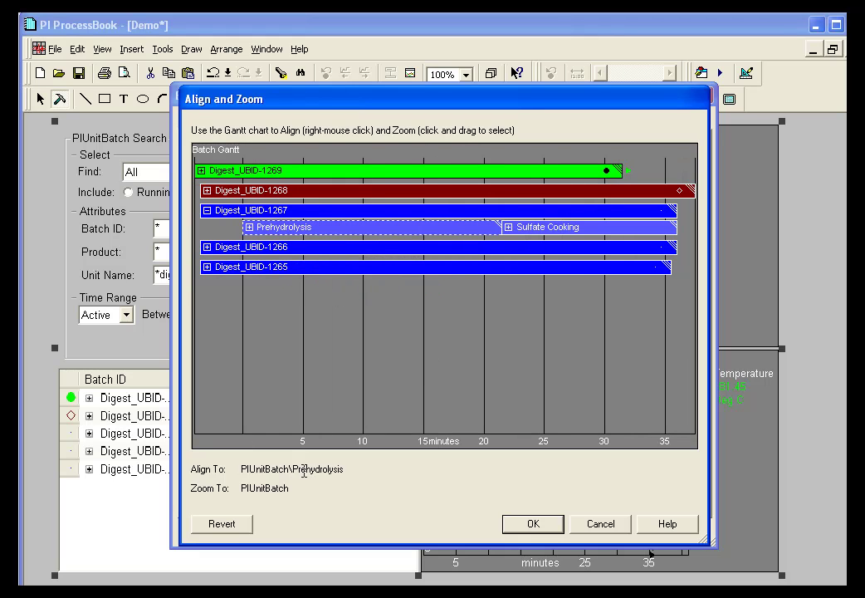
Step: Accept the alignment, then switch to Absolute plot time and delete the +10m start offset
{"action": "left_click", "coordinate": [544, 524]}
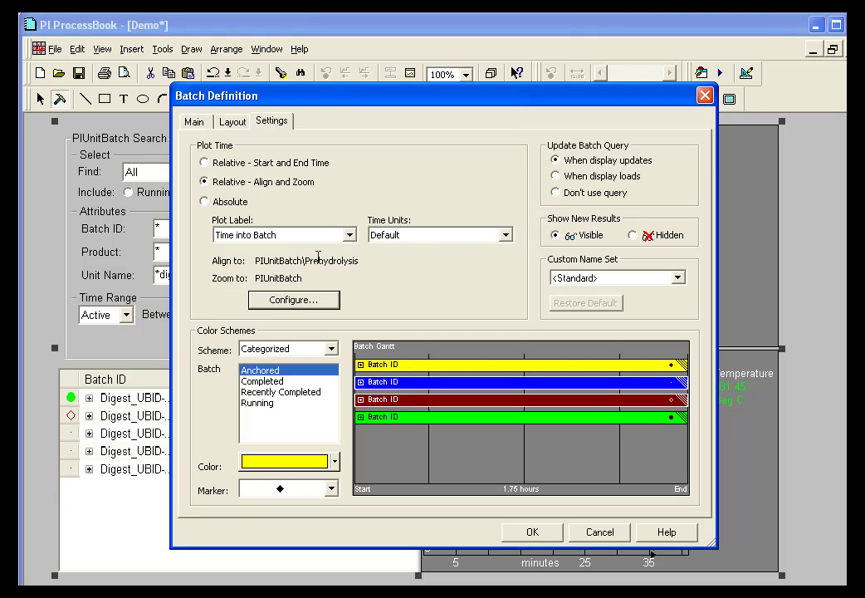
{"action": "left_click", "coordinate": [205, 202]}
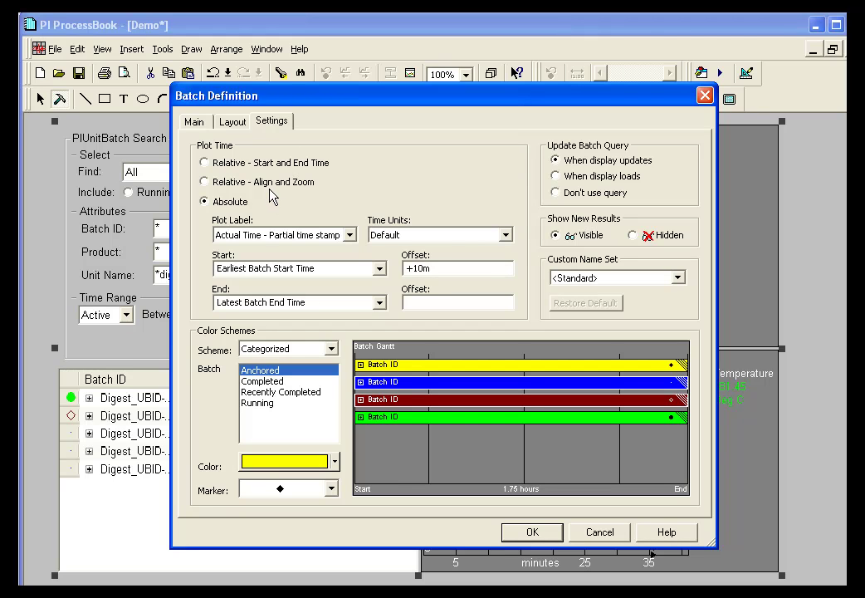
{"action": "double_click", "coordinate": [404, 269]}
{"action": "key", "text": "Delete"}
Step: On the Layout tab, open the configuration of Batch Trend (Temperature)
{"action": "left_click", "coordinate": [233, 121]}
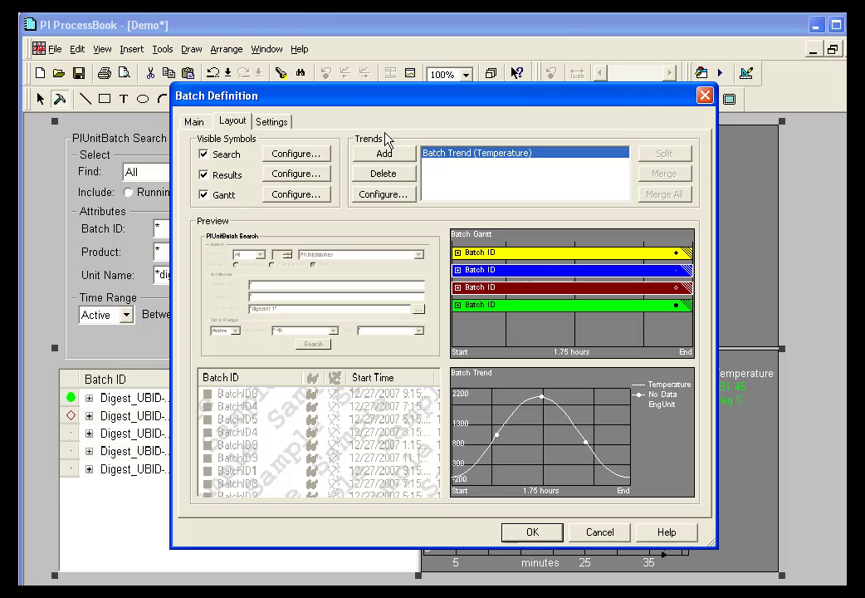
{"action": "left_click", "coordinate": [389, 199]}
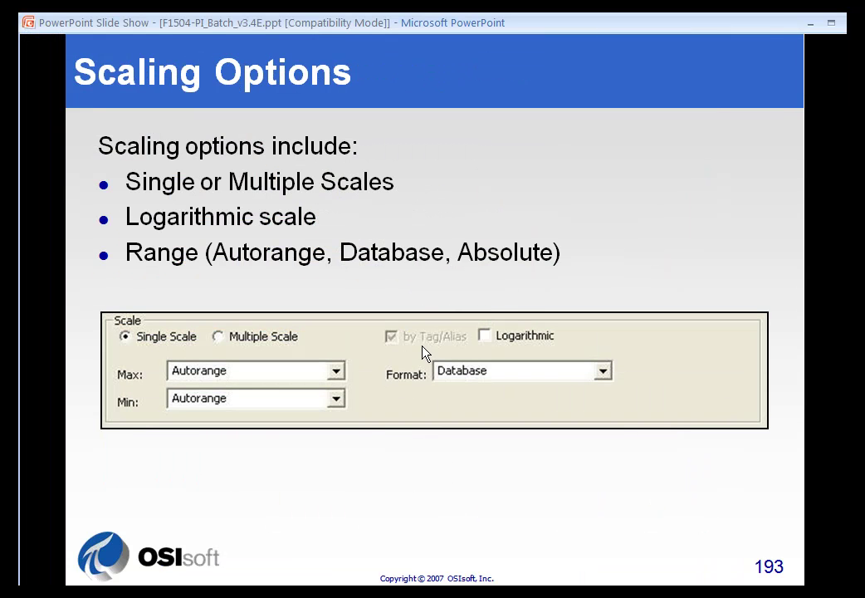
Step: Advance the slide show to slide 194 on single versus multiple scales
{"action": "left_click", "coordinate": [421, 346]}
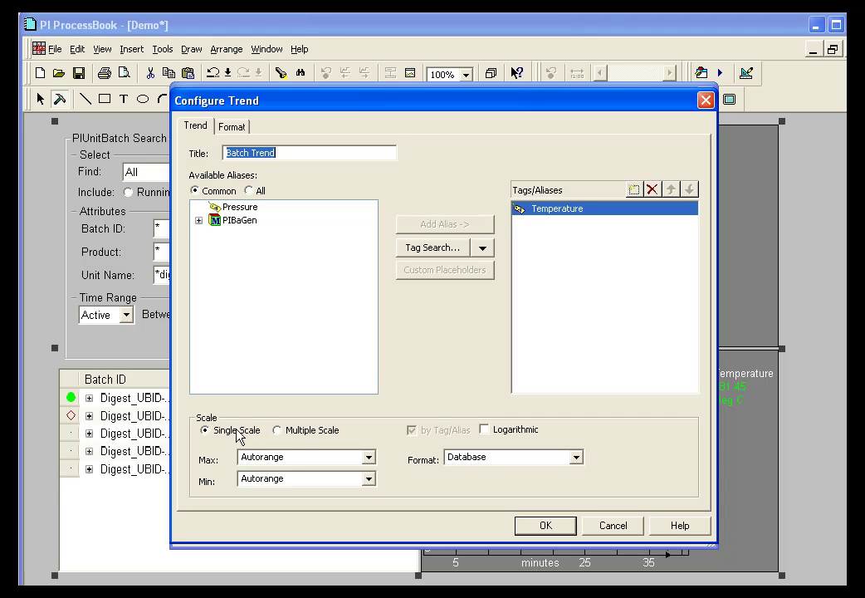
Step: Set the Batch Trend's scale to Multiple Scale by Tag/Alias
{"action": "left_click", "coordinate": [290, 435]}
{"action": "key", "text": "alt+Tab"}
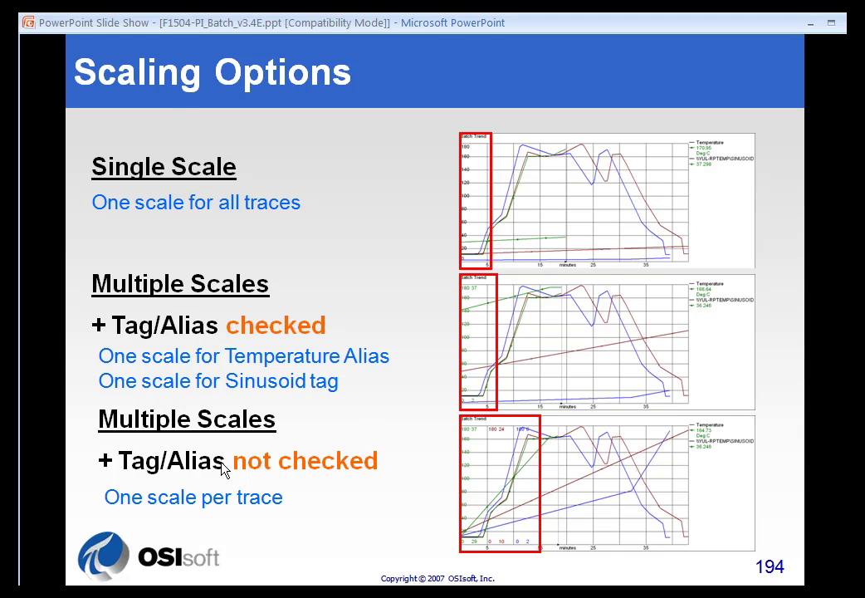
Step: Back in ProcessBook, turn off the by Tag/Alias multiple-scale grouping for the Batch Trend
{"action": "key", "text": "alt+Tab"}
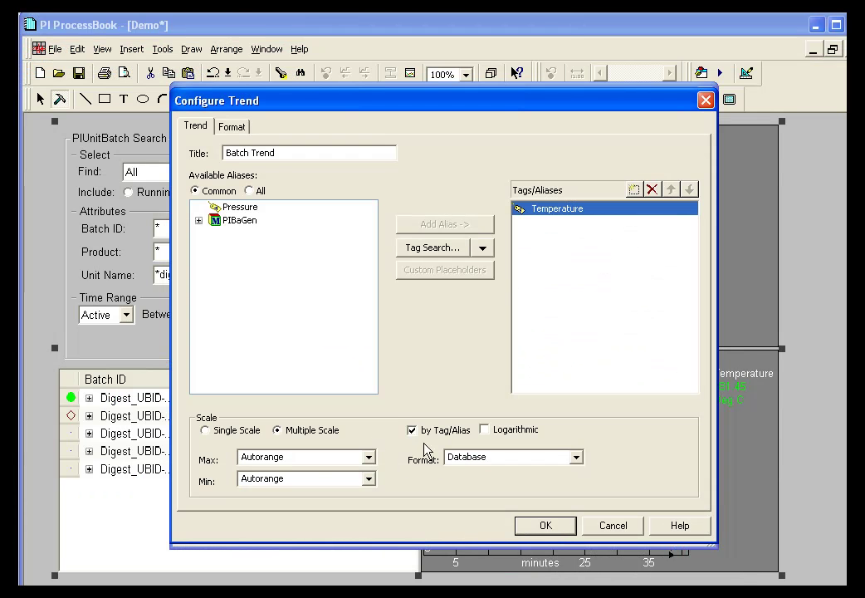
{"action": "left_click", "coordinate": [413, 431]}
Step: Review the Pen 3, Pen 4 and Pen 6 trace styles in the trend's Format options
{"action": "left_click", "coordinate": [231, 126]}
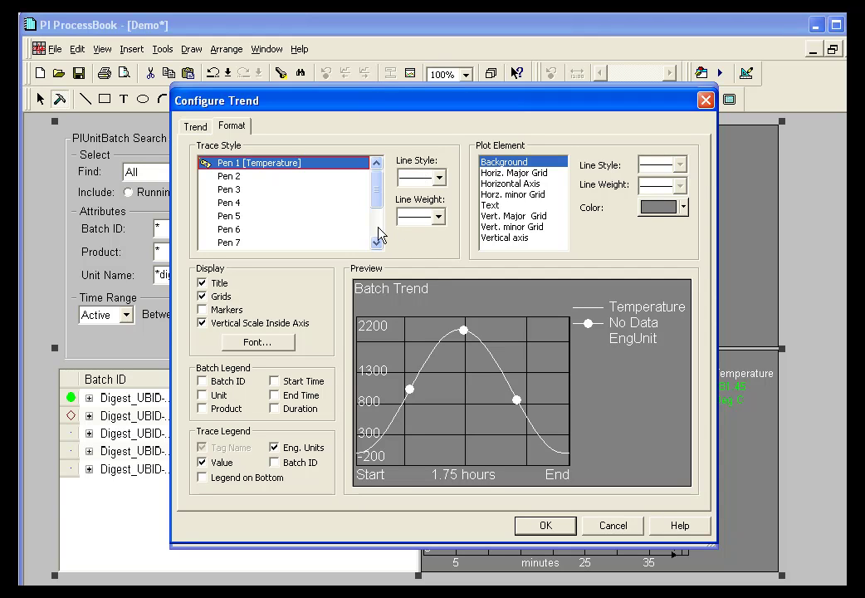
{"action": "left_click", "coordinate": [227, 190]}
{"action": "left_click", "coordinate": [230, 207]}
{"action": "left_click", "coordinate": [231, 229]}
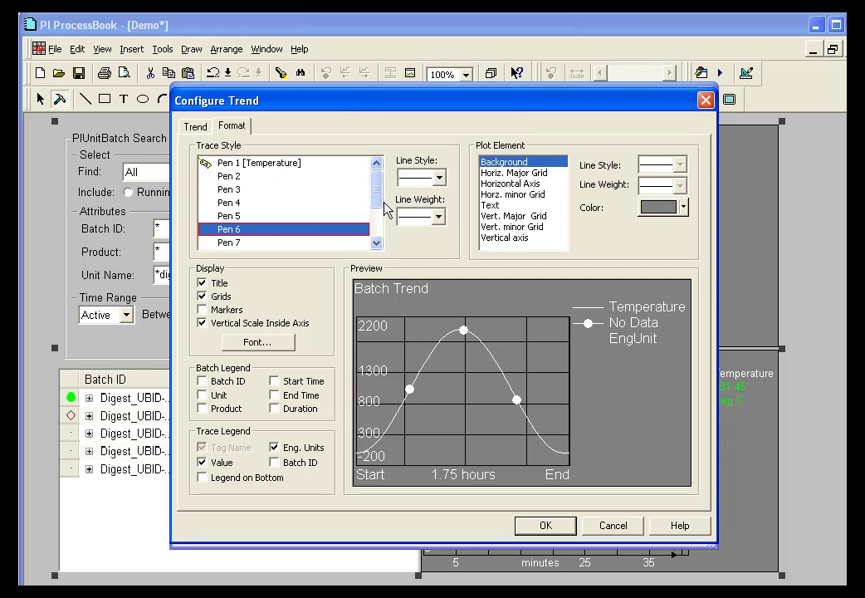
Step: Inspect the Horizontal Axis, Vert. Major, Horz. minor and Horiz. Major Grid plot element settings
{"action": "left_click", "coordinate": [513, 184]}
{"action": "left_click", "coordinate": [509, 216]}
{"action": "left_click", "coordinate": [511, 195]}
{"action": "left_click", "coordinate": [511, 173]}
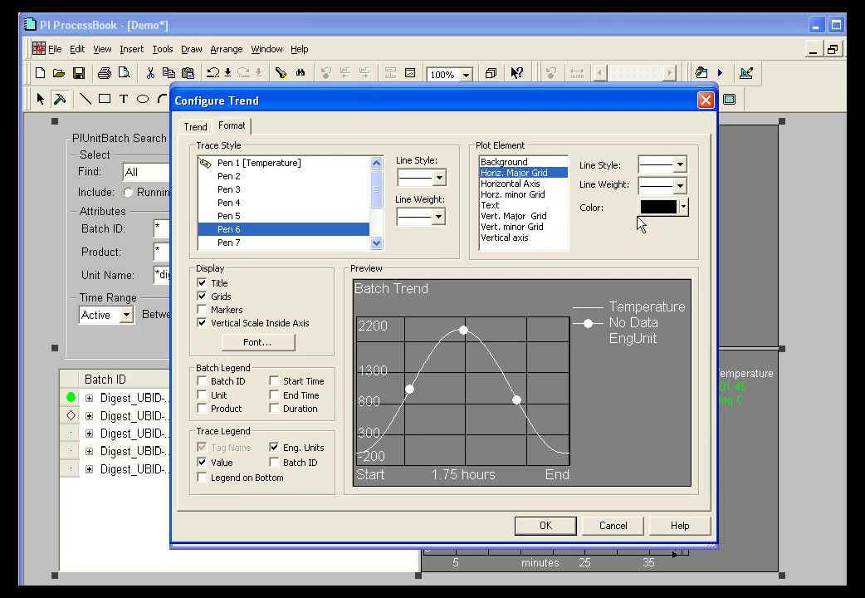
{"action": "left_click", "coordinate": [275, 301]}
Step: Toggle Batch ID, Unit and Duration in the Batch Legend, leaving all three unchecked
{"action": "left_click", "coordinate": [252, 381]}
{"action": "left_click", "coordinate": [211, 396]}
{"action": "left_click", "coordinate": [202, 381]}
{"action": "left_click", "coordinate": [203, 395]}
{"action": "left_click", "coordinate": [277, 412]}
{"action": "left_click", "coordinate": [278, 413]}
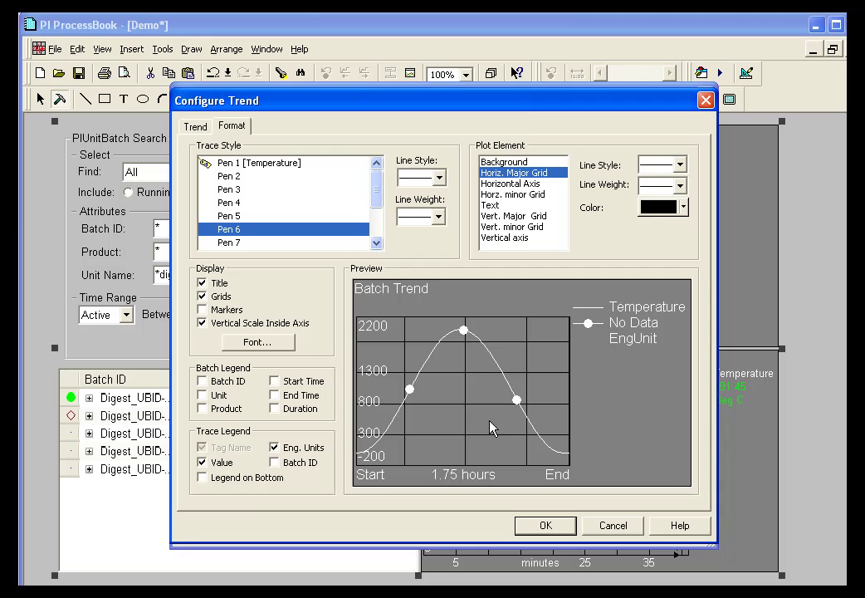